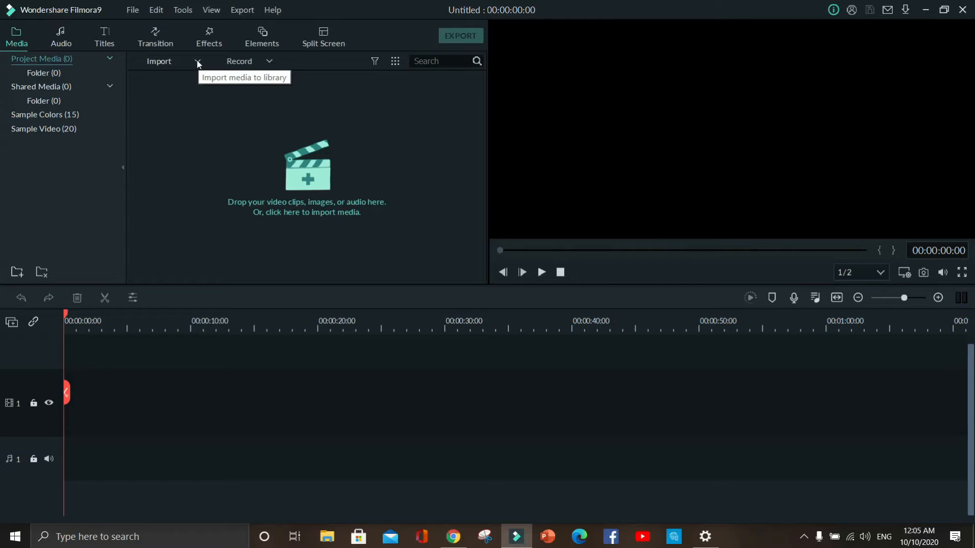
Import the four video clips IMG_5887 to IMG_5890 from a subfolder of the Pictures library into the project media.
click(197, 62)
click(196, 79)
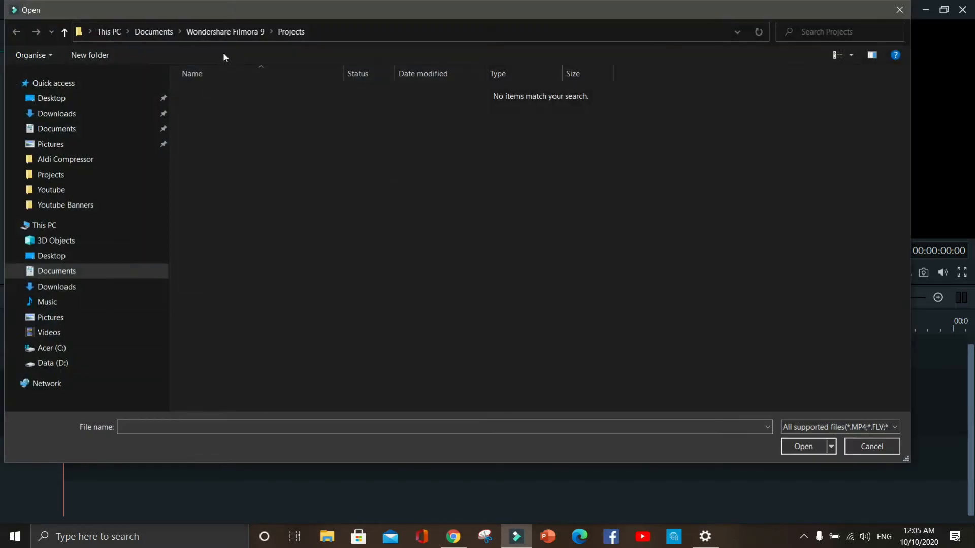
click(66, 316)
scroll(249, 297, down, 3)
double_click(254, 365)
drag(211, 80, 432, 119)
click(804, 447)
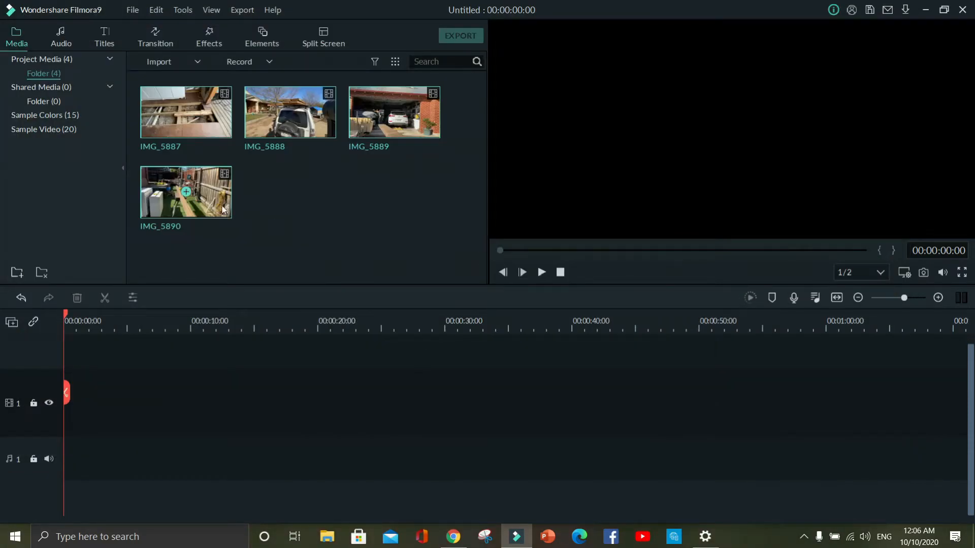
Place all four clips at the start of video track 1, keeping the project settings of 1920 x 1080 25fps.
drag(222, 203, 67, 419)
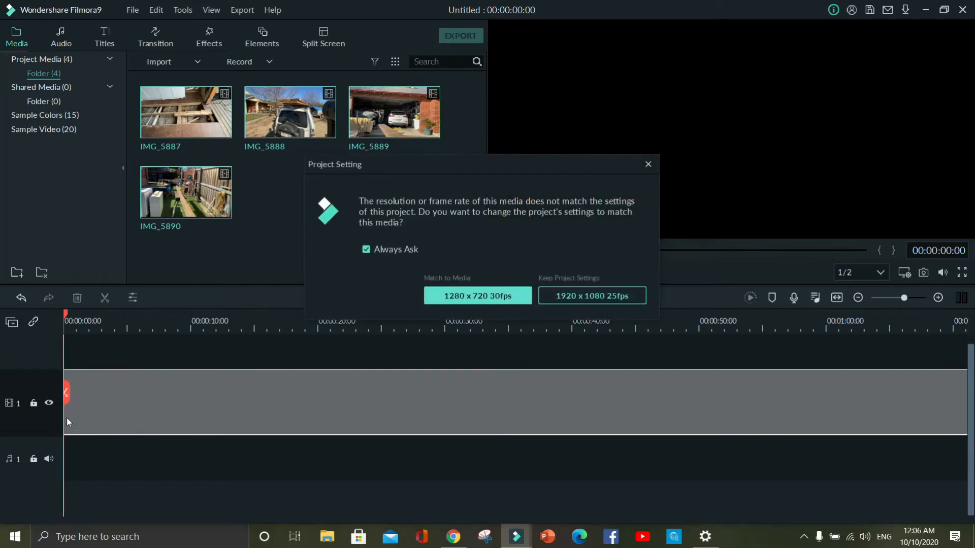
click(571, 295)
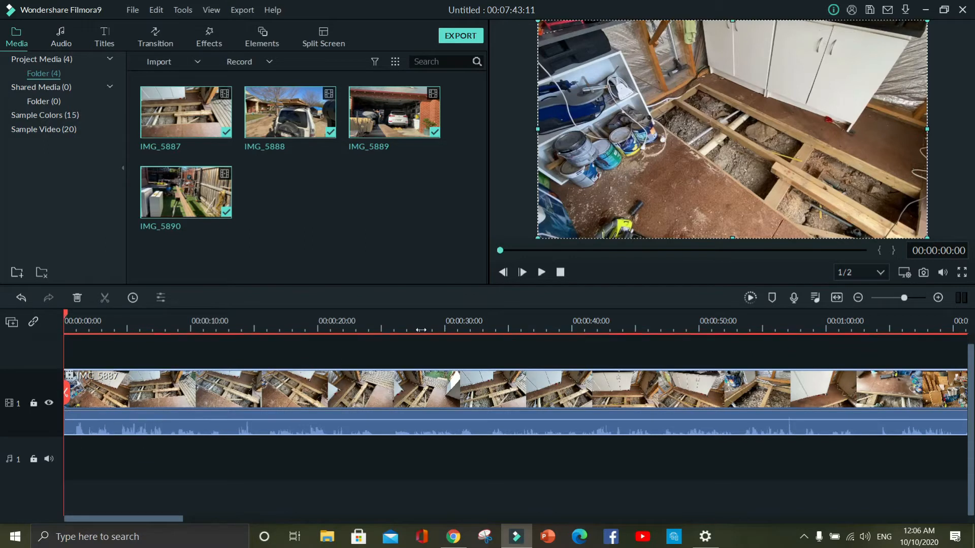
Play back the beginning of the timeline briefly and mute the IMG_5887 clip.
click(542, 272)
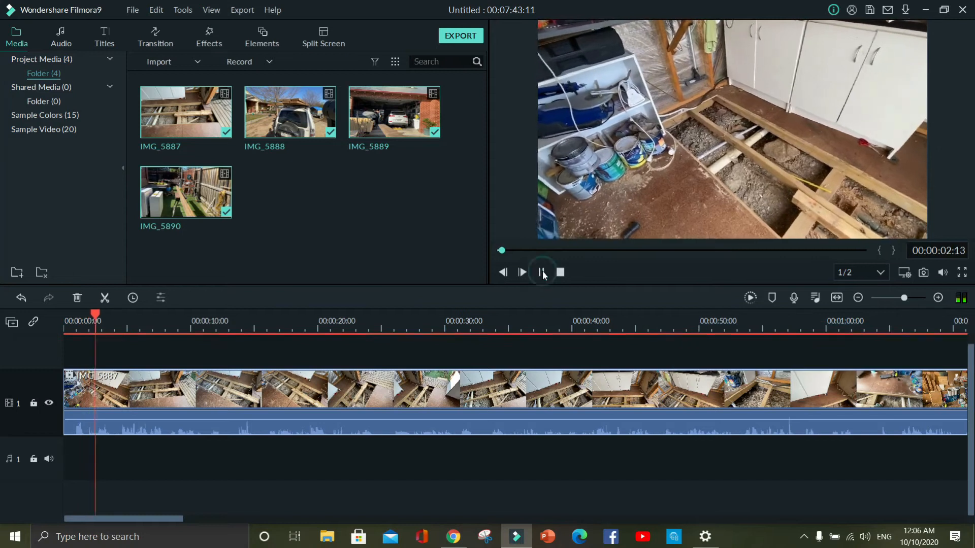
click(541, 273)
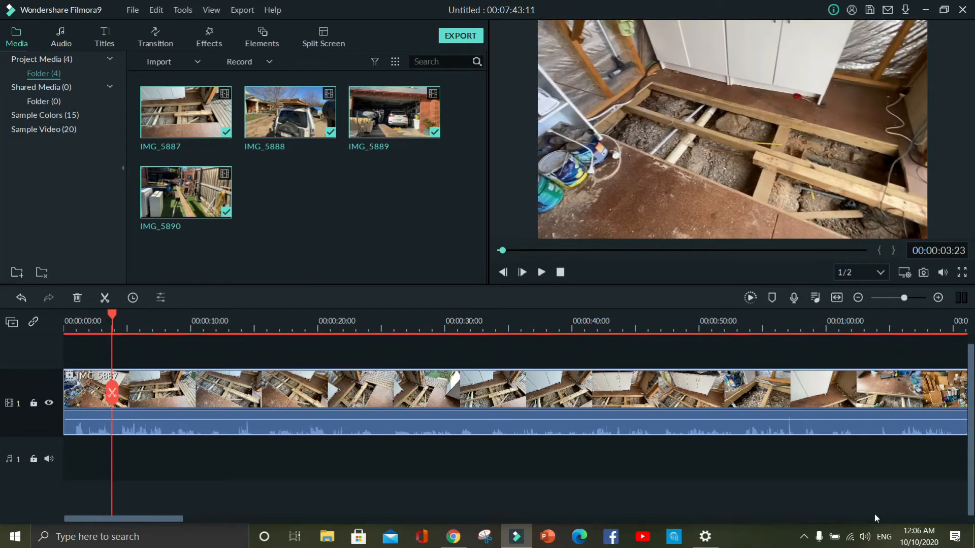
right_click(333, 390)
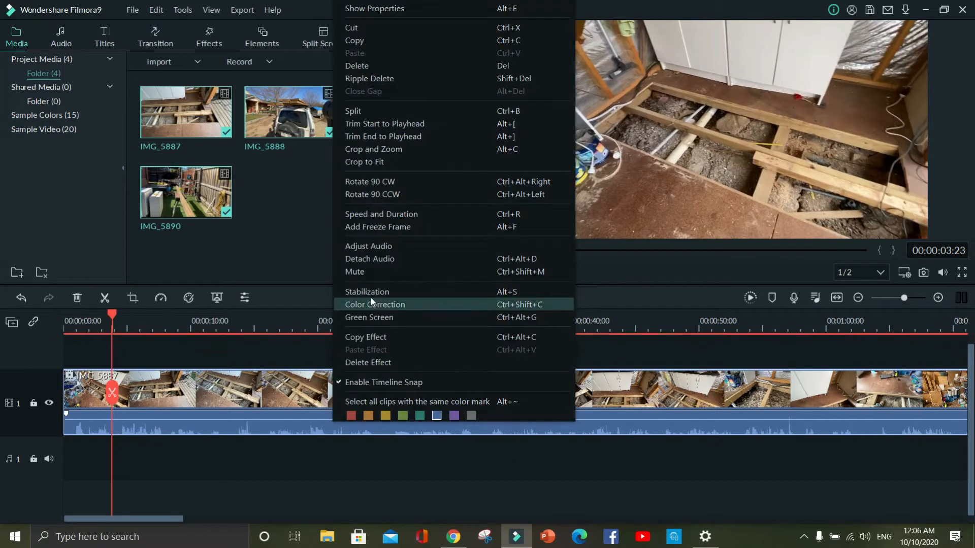
click(362, 273)
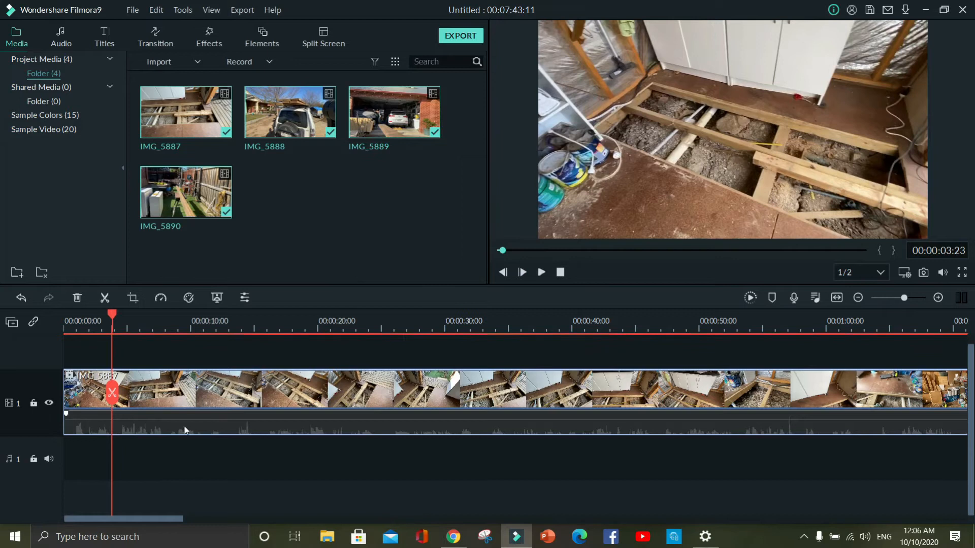
Play through IMG_5887 and split it at 00:00:09:17 and 00:00:13:22.
click(541, 273)
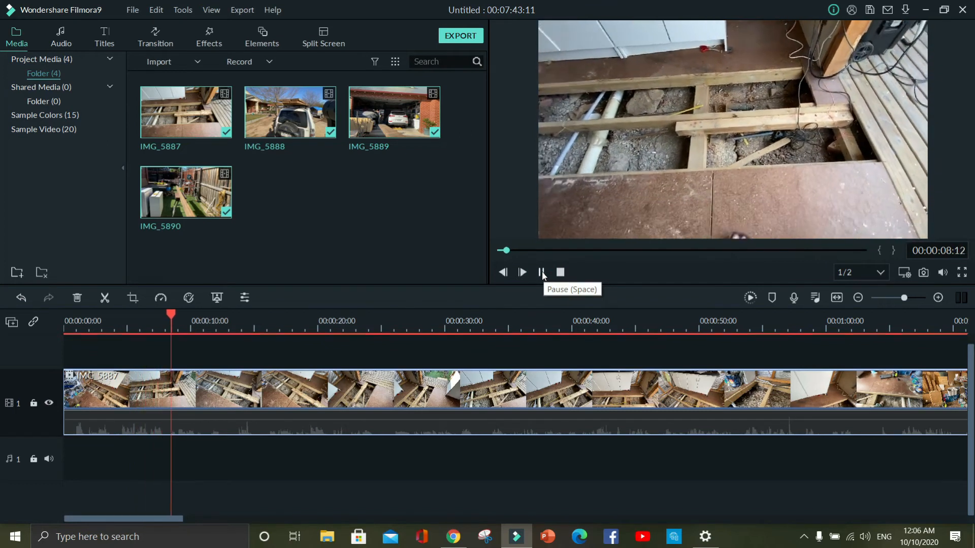
click(542, 272)
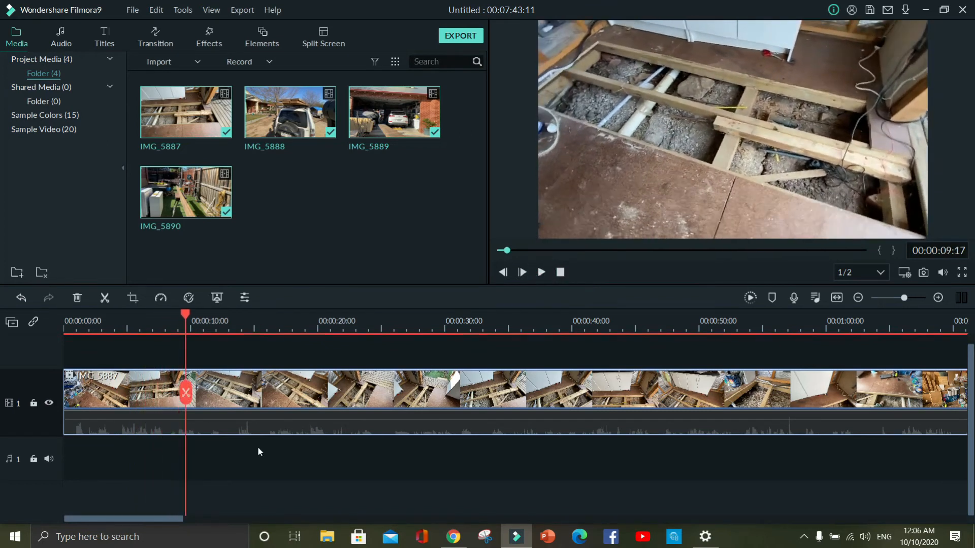
click(186, 392)
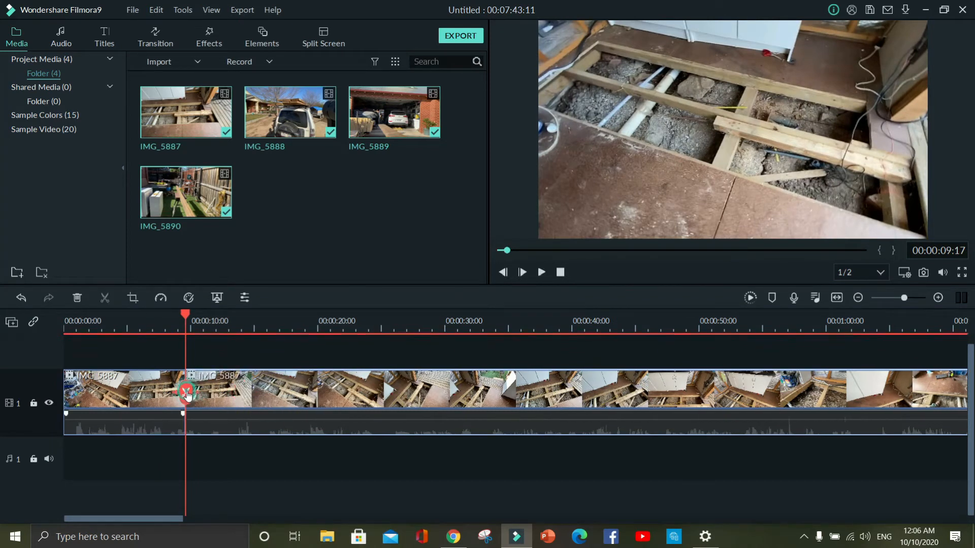
click(542, 273)
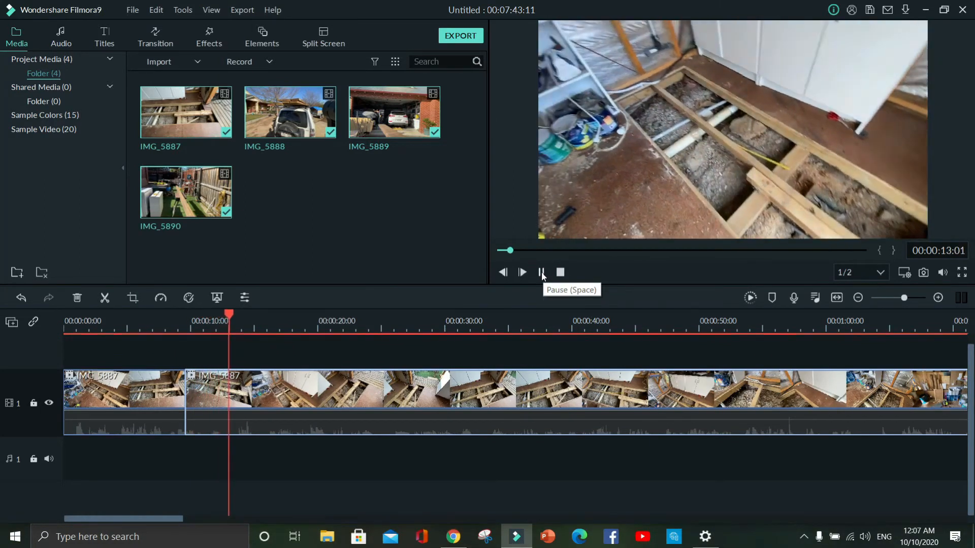
click(542, 274)
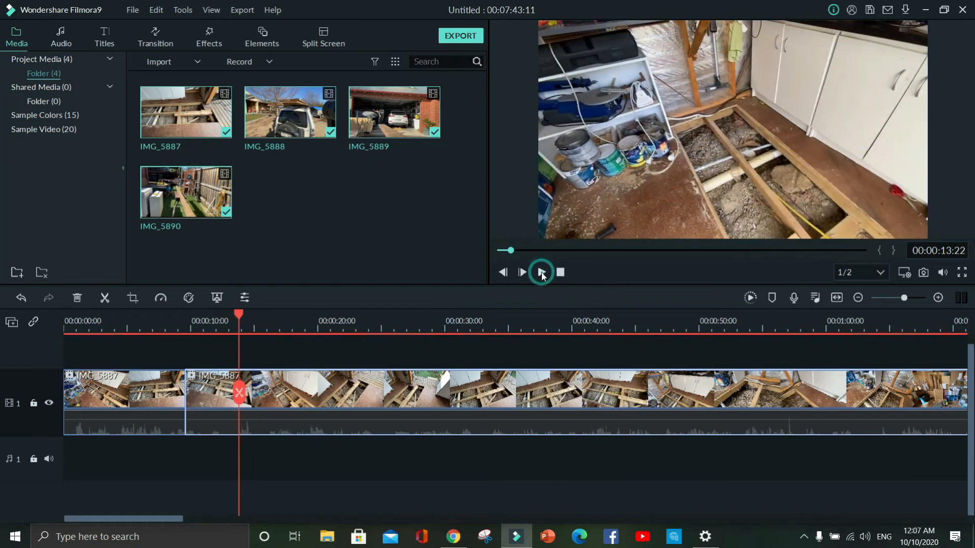
click(239, 395)
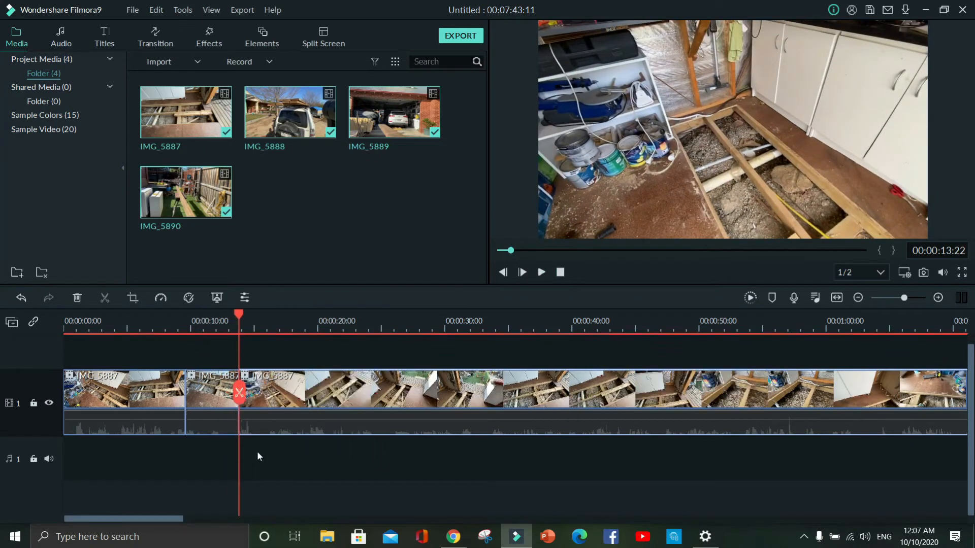
Try deleting the short IMG_5887 segment between the two cuts, and undo the deletion.
right_click(204, 397)
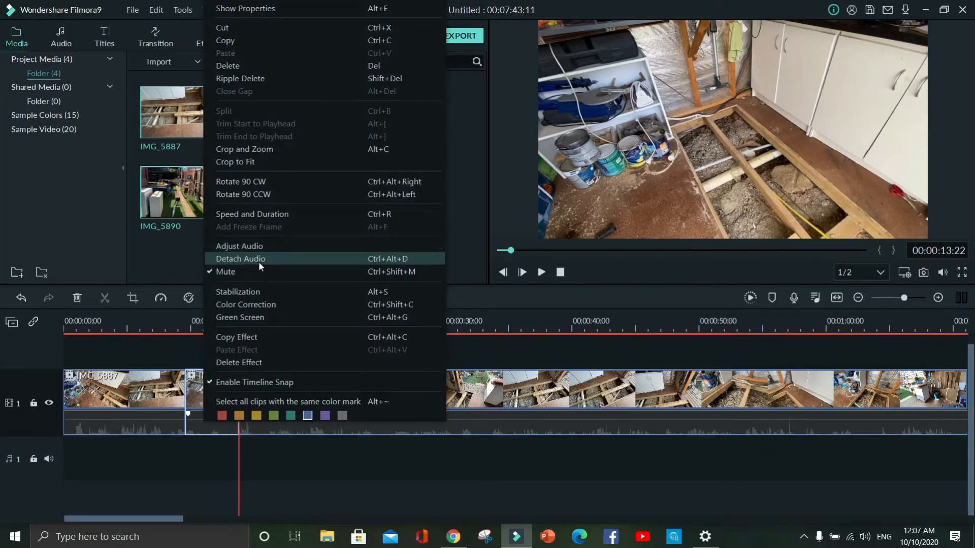
click(242, 65)
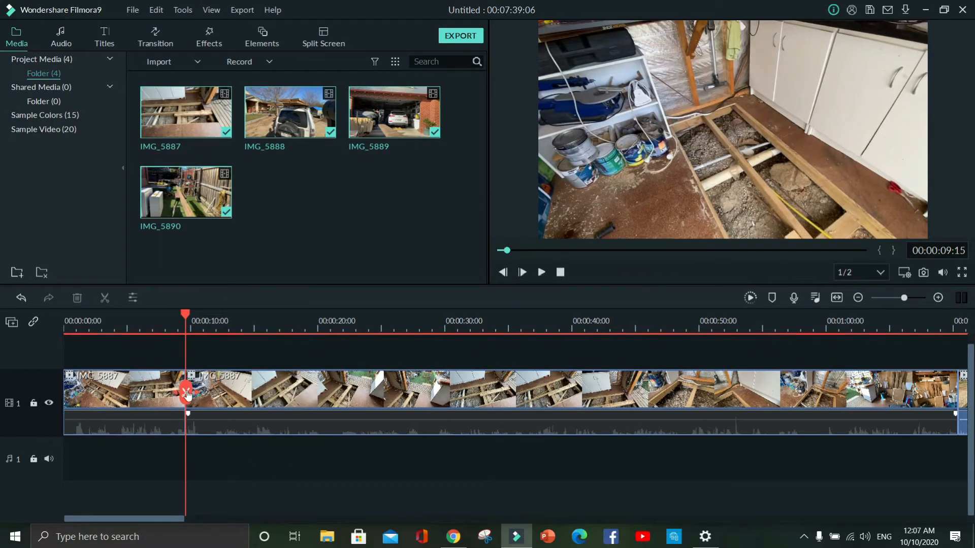
click(21, 298)
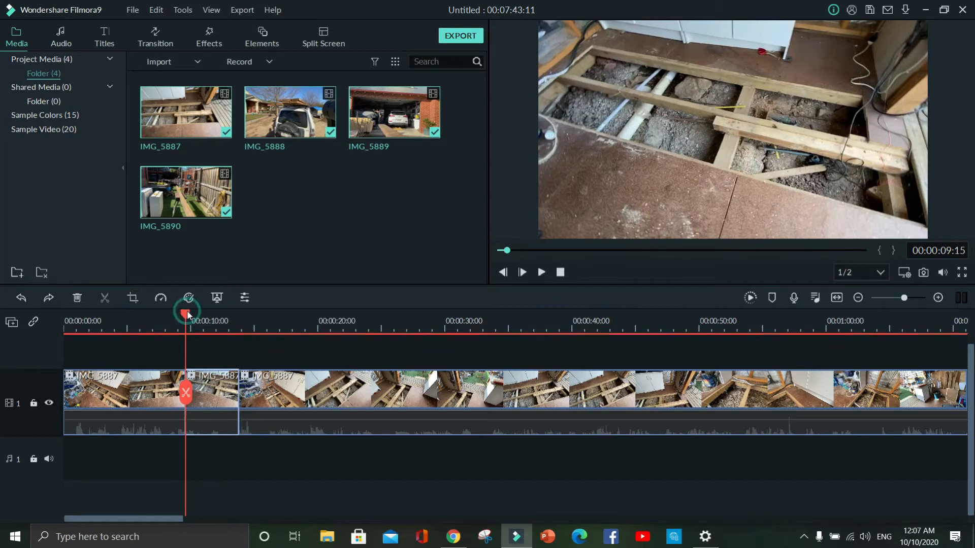
Split the remaining IMG_5887 footage at 00:00:29:01 and 00:00:44:03.
drag(187, 313, 433, 337)
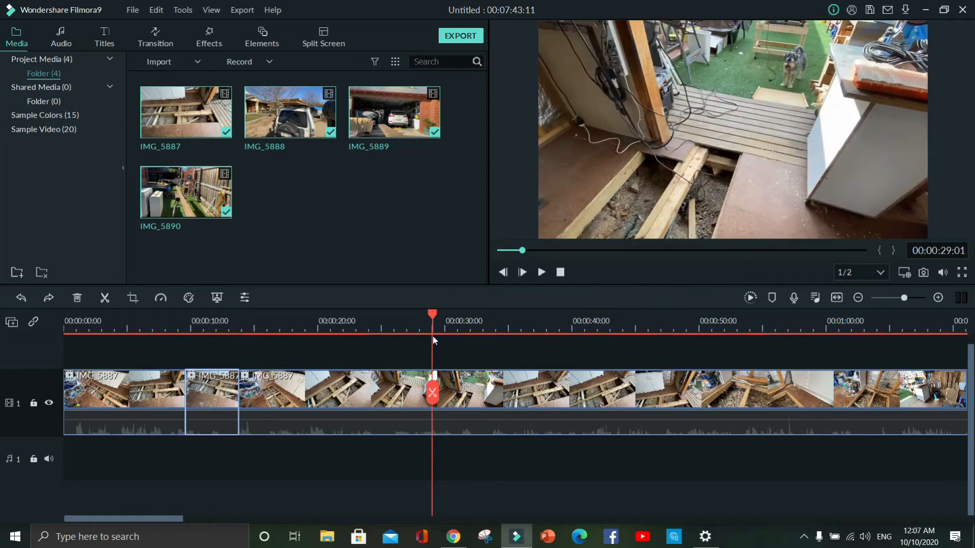
click(433, 392)
drag(434, 316, 623, 330)
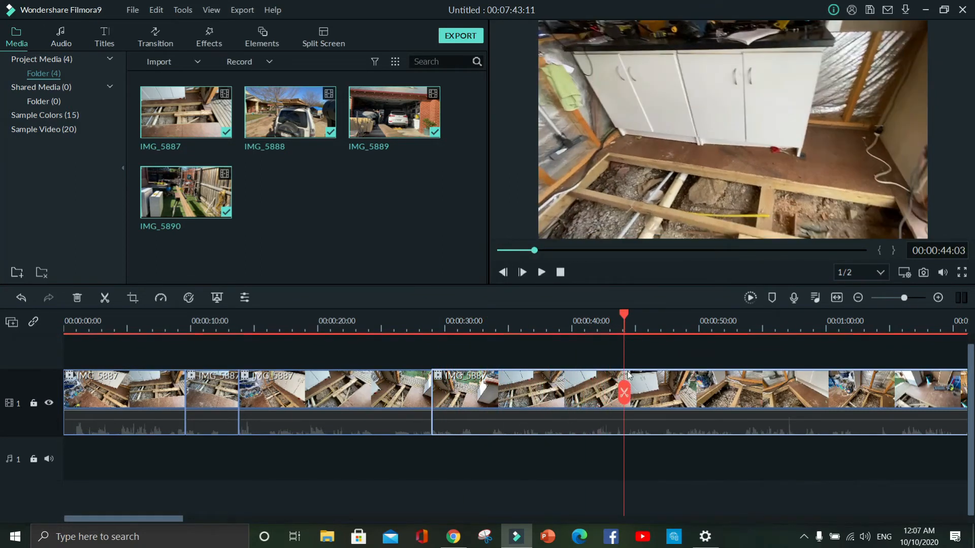
click(625, 393)
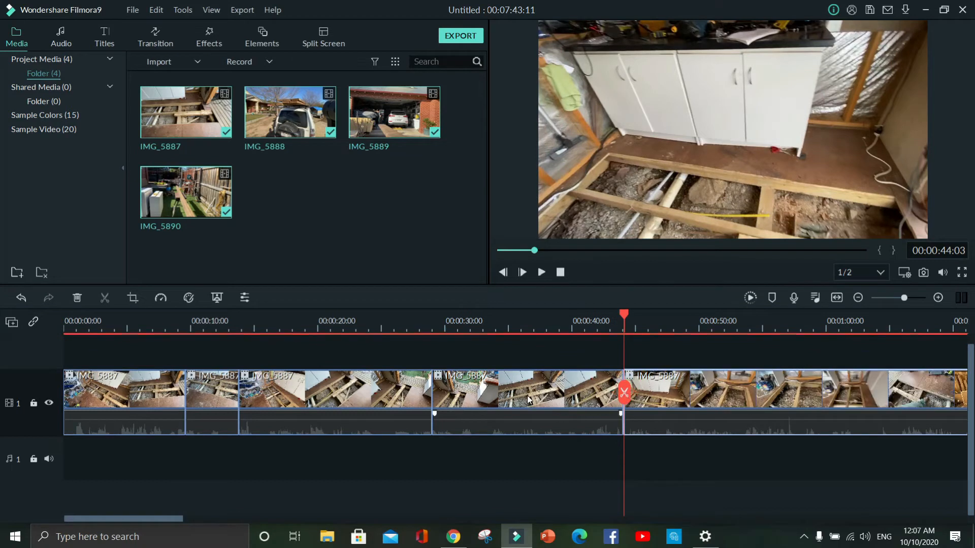
Try deleting the segment between the 29-second and 44-second cuts, and undo the deletion.
key(Delete)
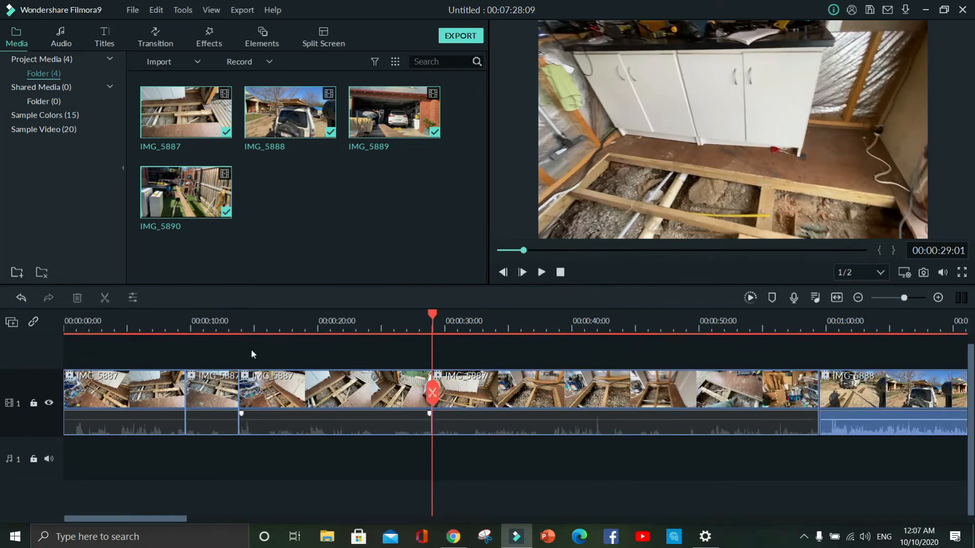
click(23, 299)
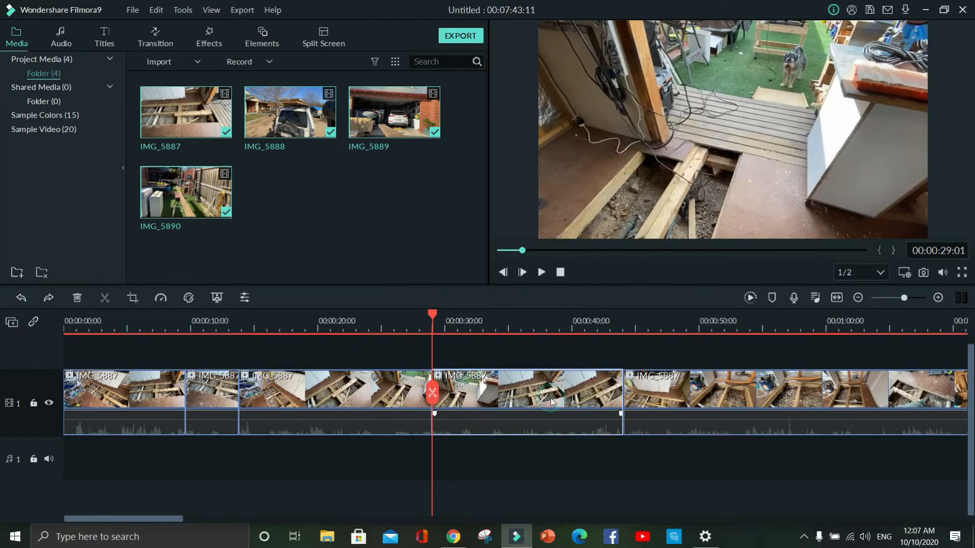
Move the segment between the 29-second and 44-second cuts to the track's start, and reposition it between the original second and third segments.
drag(576, 397, 153, 399)
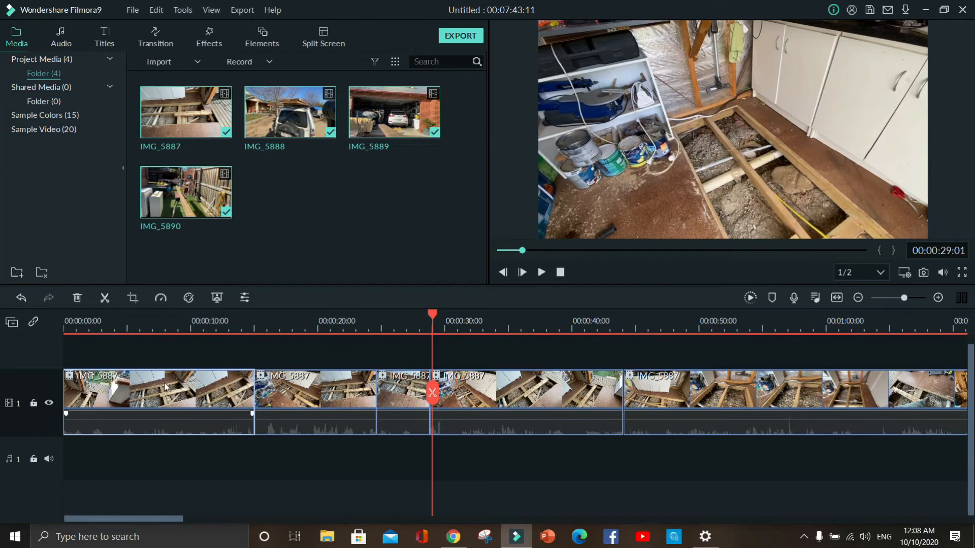
drag(172, 383, 550, 411)
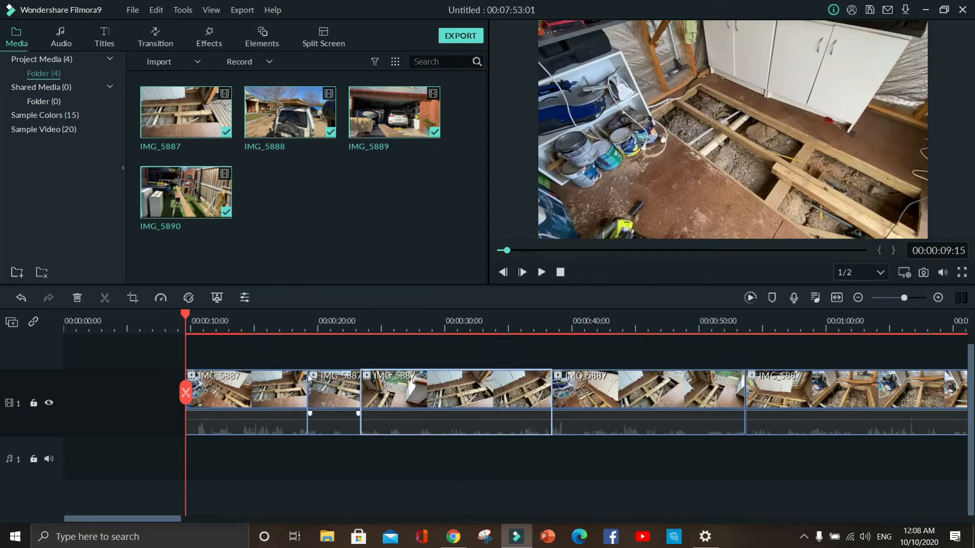
Move the playhead's split handle down onto audio track 1, and back up above video track 1.
drag(186, 395, 184, 460)
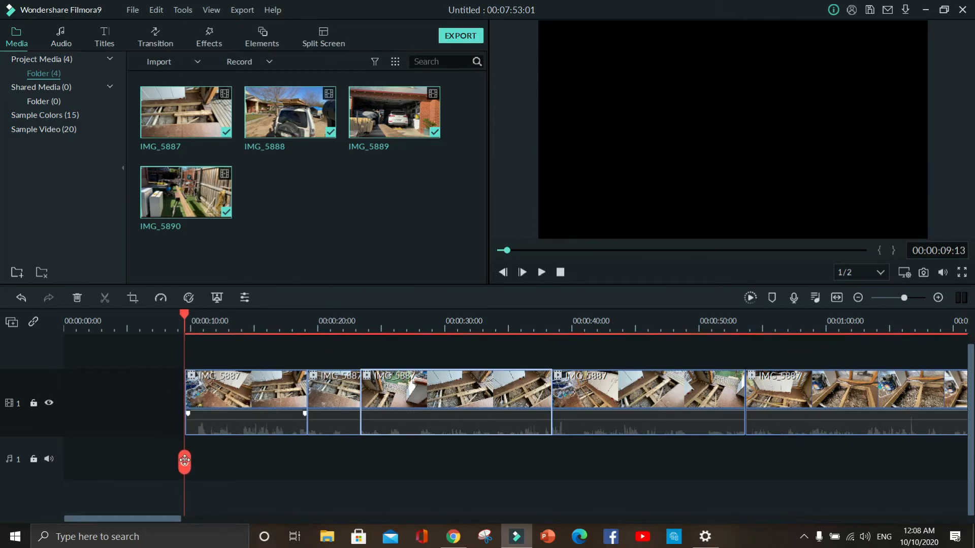
drag(187, 318, 445, 350)
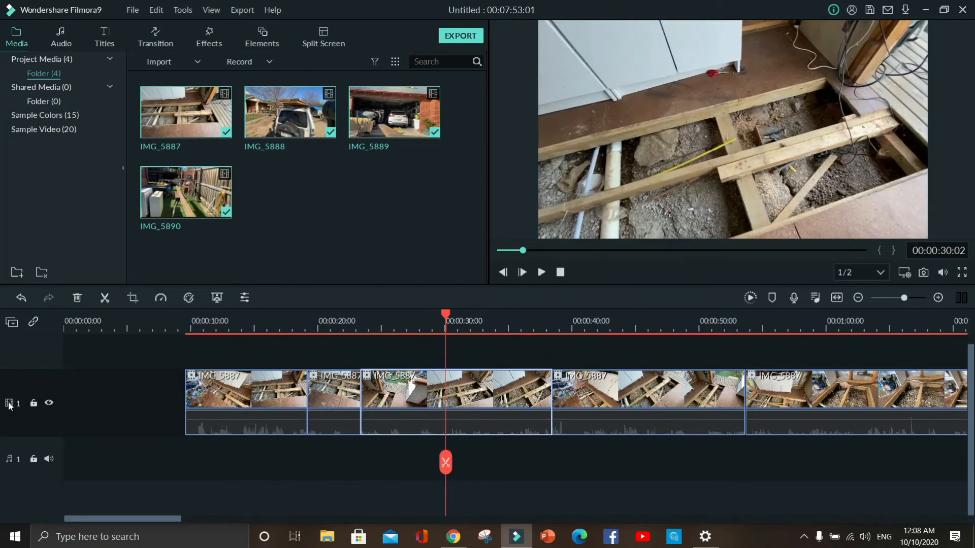
drag(446, 453, 450, 353)
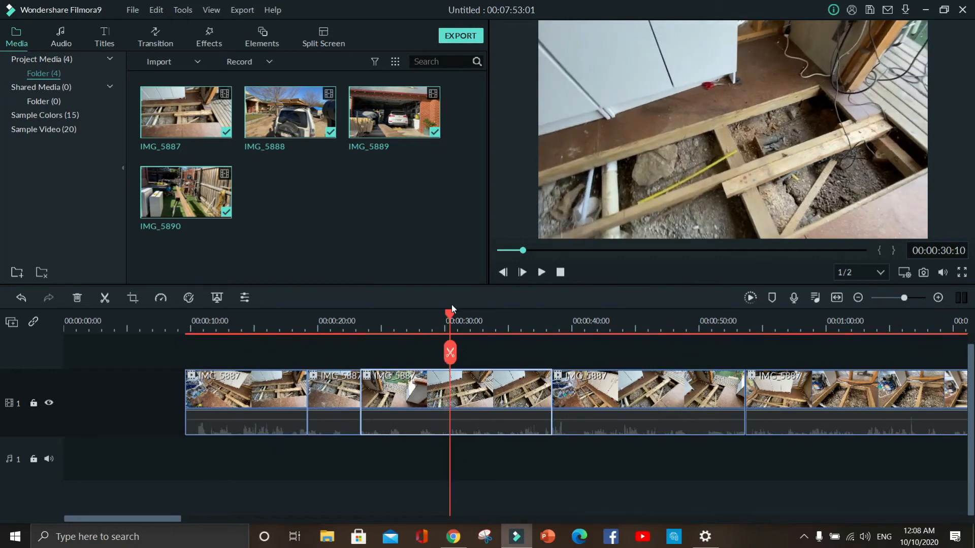
Split the footage at 00:00:17:13 and 00:00:27:06, and delete the segment between these two cuts.
drag(450, 313, 419, 331)
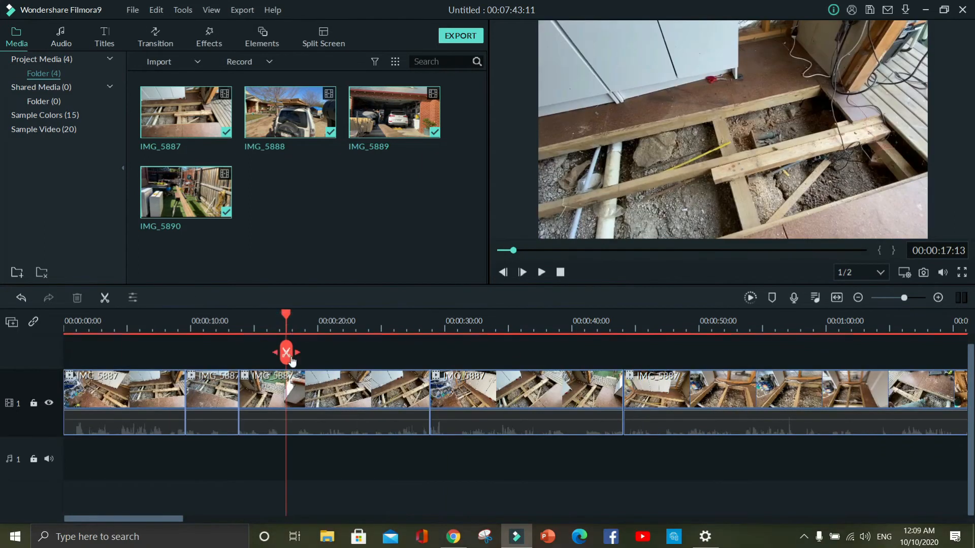
click(290, 356)
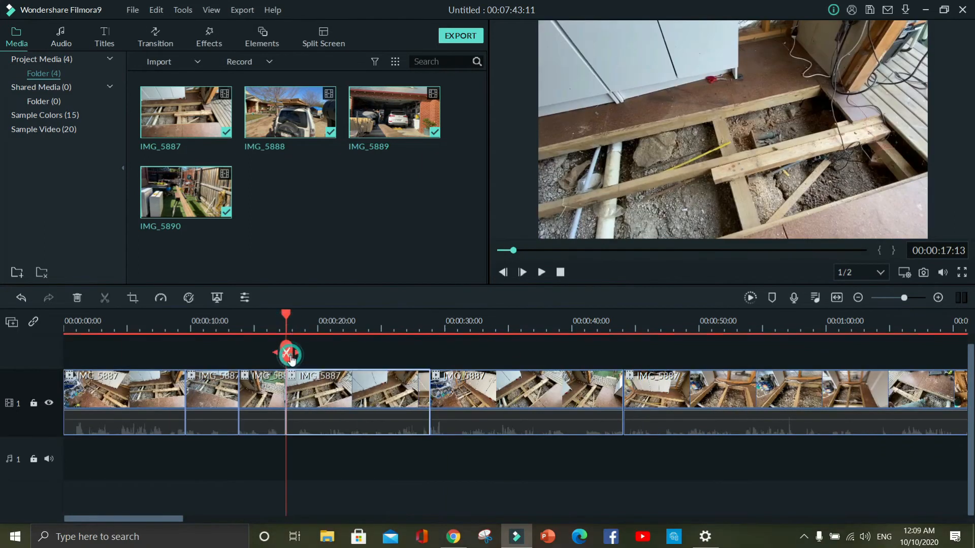
click(409, 320)
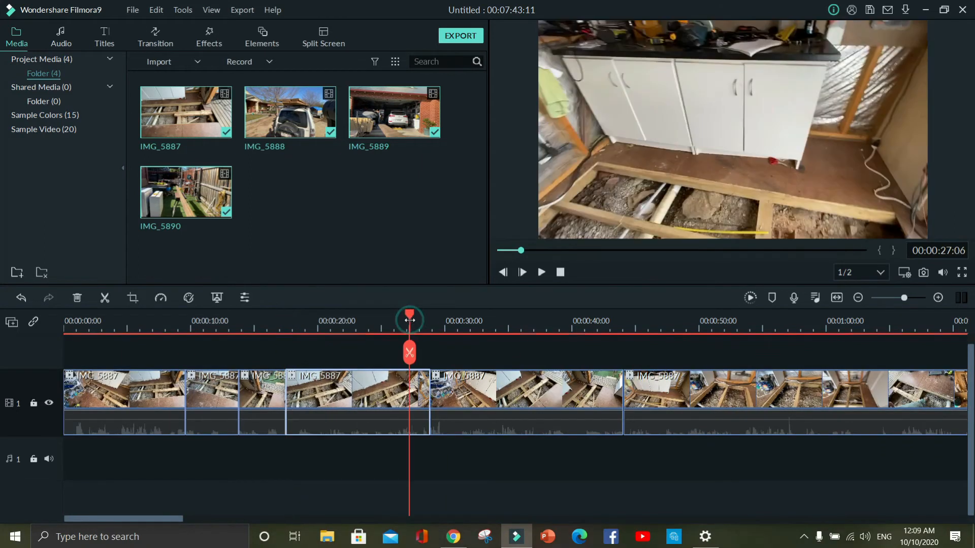
click(410, 350)
click(374, 382)
key(Delete)
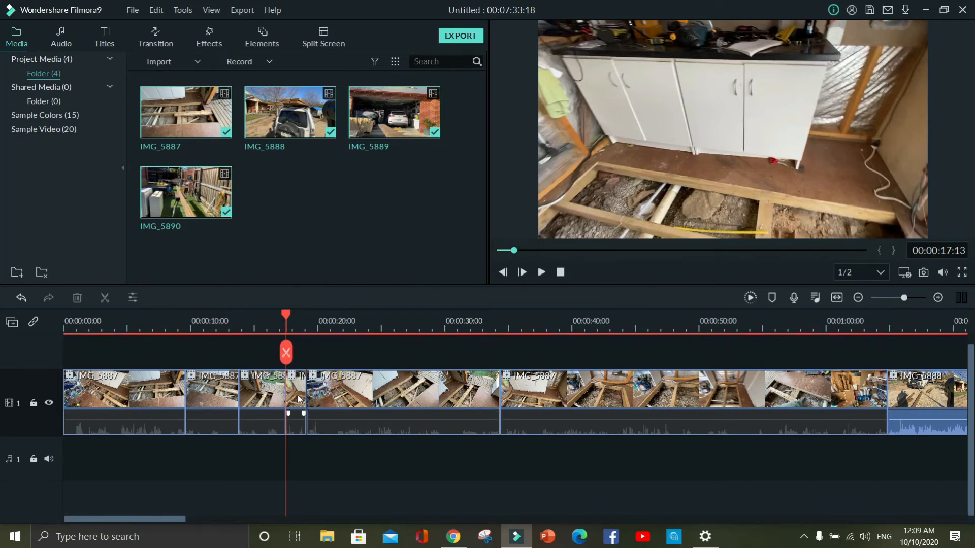
Insert the short segment at 17 seconds near the end of the following segment, and delete the long piece before it.
drag(305, 398, 482, 401)
click(404, 391)
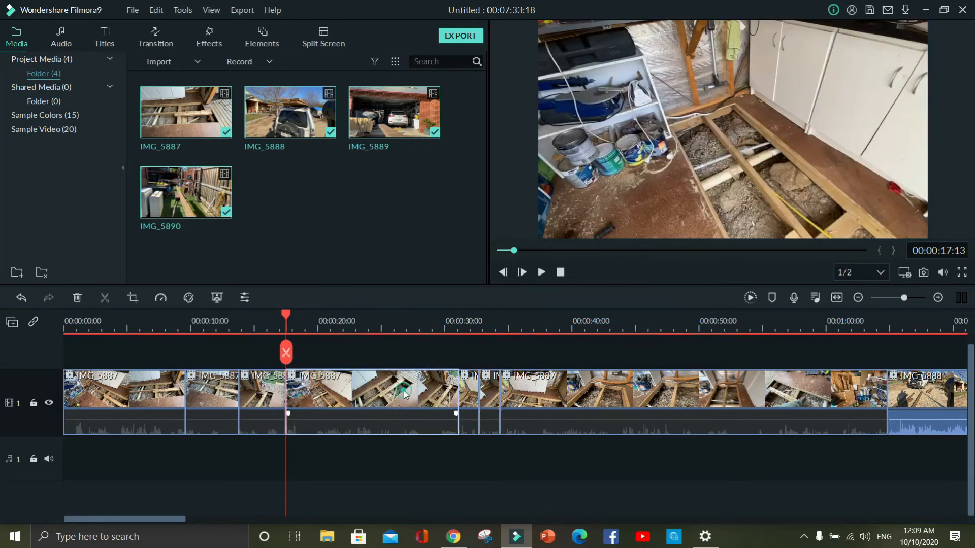
key(Delete)
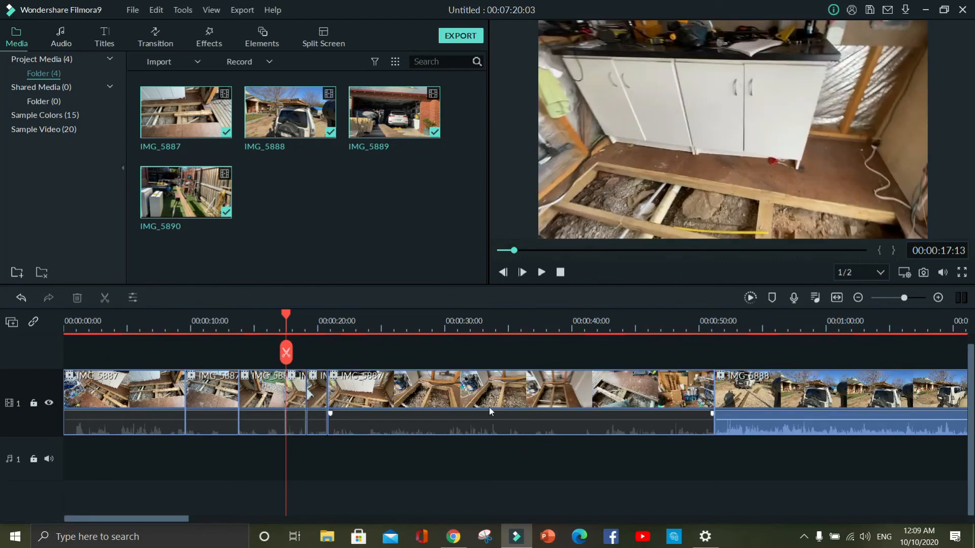
Move the long IMG_5887 segment further along the track to leave a gap before it, and ripple delete that gap.
drag(434, 379, 533, 400)
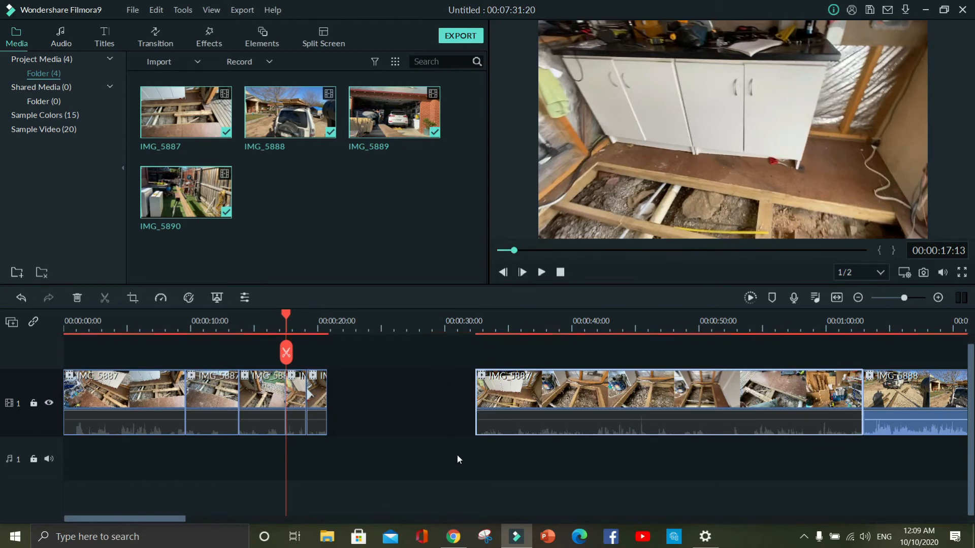
click(384, 413)
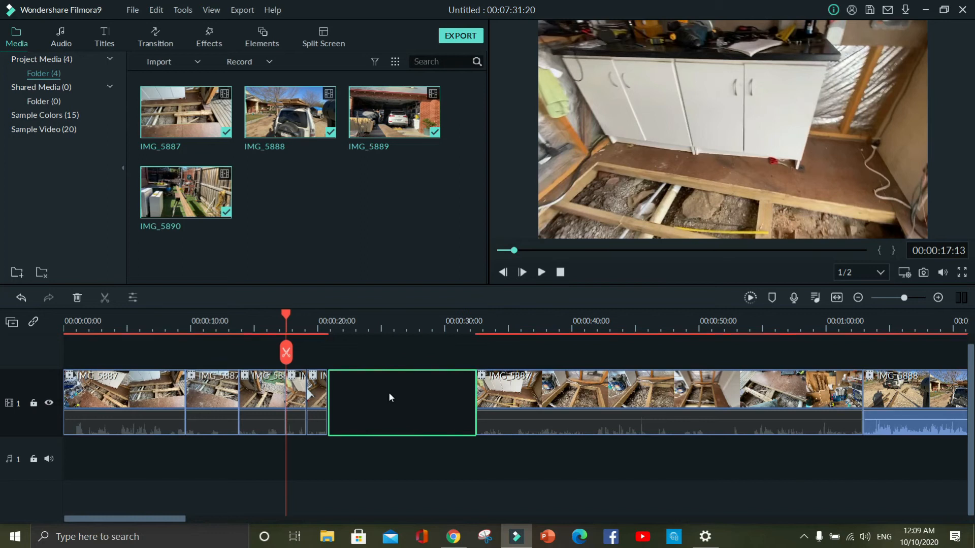
right_click(388, 392)
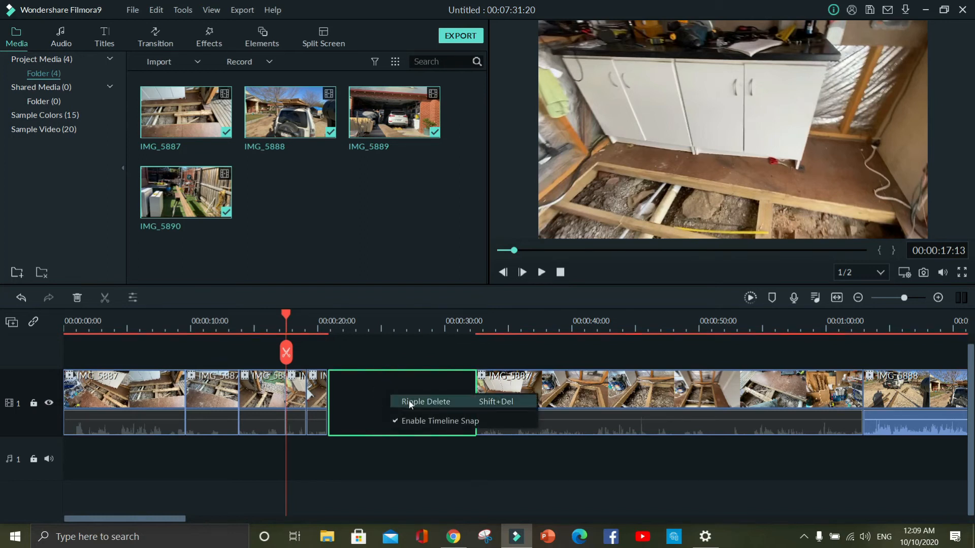
click(411, 401)
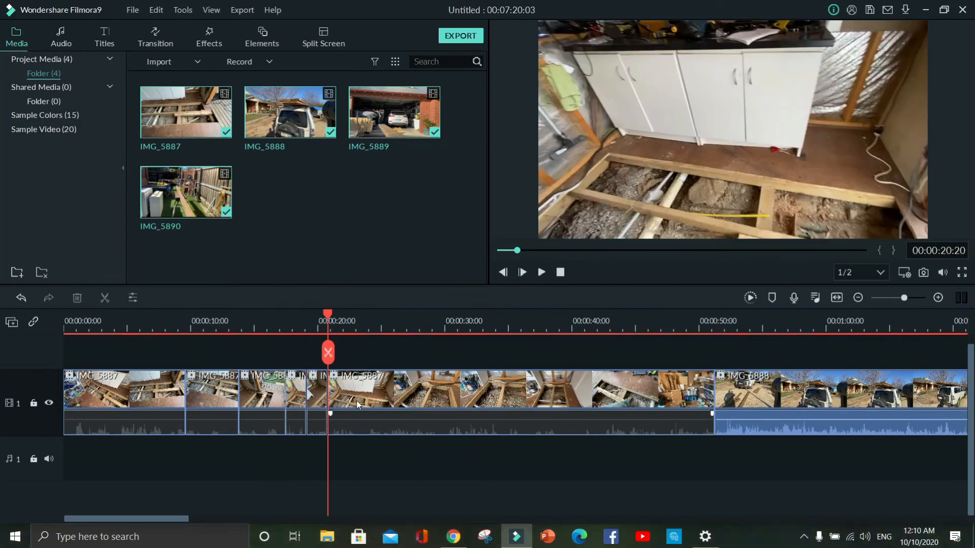
Undo the ripple delete, and close the gaps manually by moving the long IMG_5887 segment and the IMG_5888 clip back against the preceding footage.
click(22, 297)
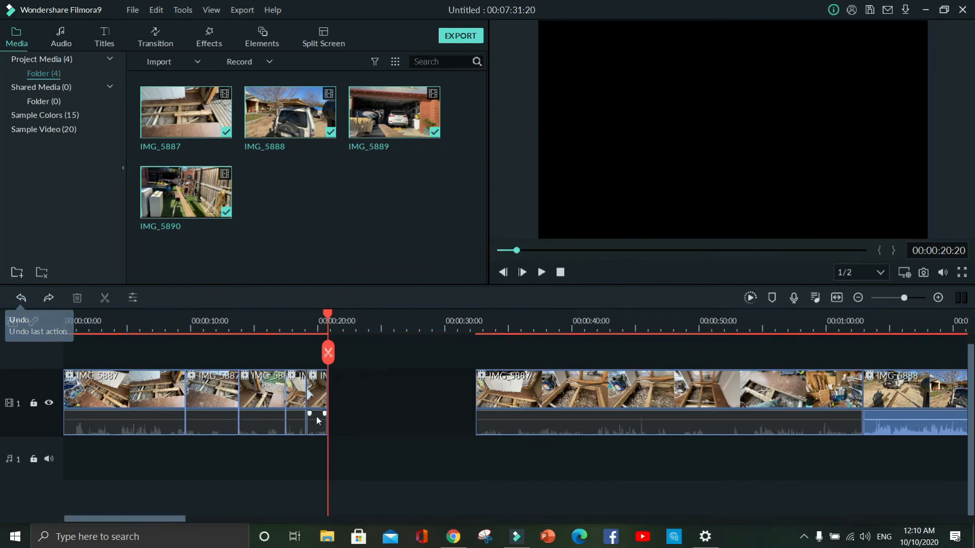
click(462, 423)
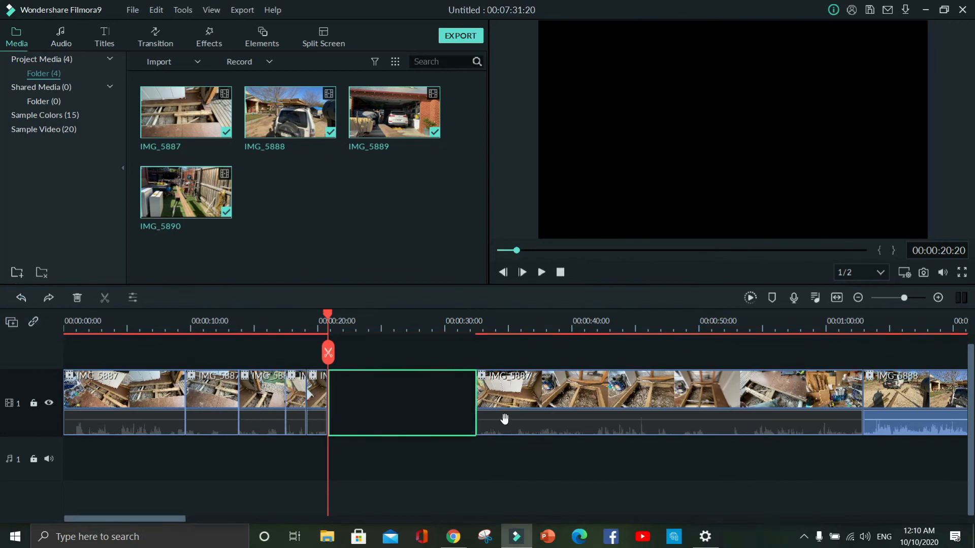
click(556, 387)
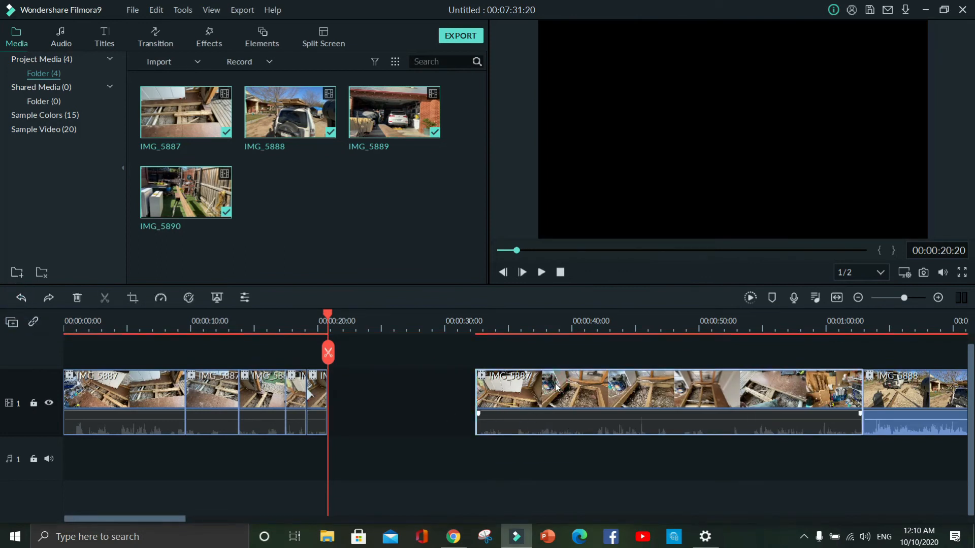
drag(556, 387, 410, 387)
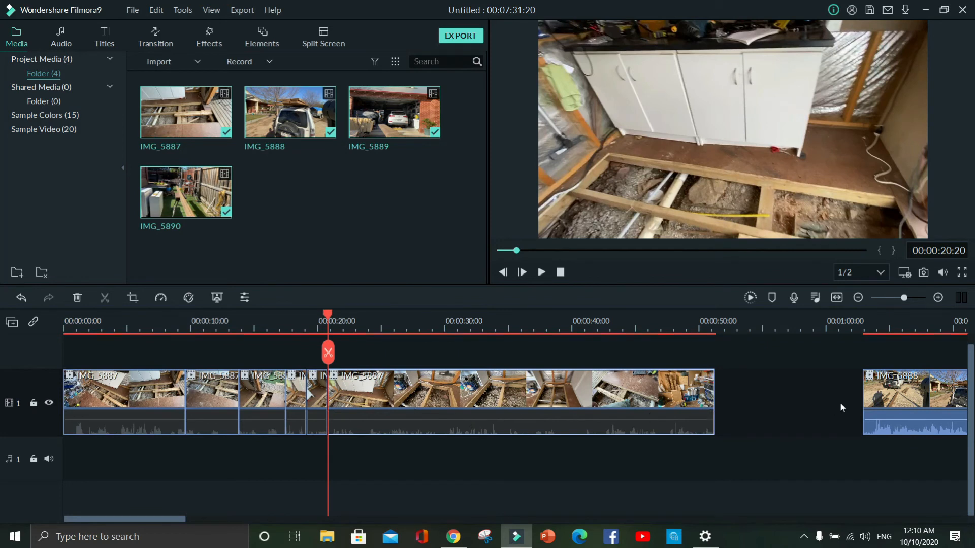
drag(898, 400, 756, 403)
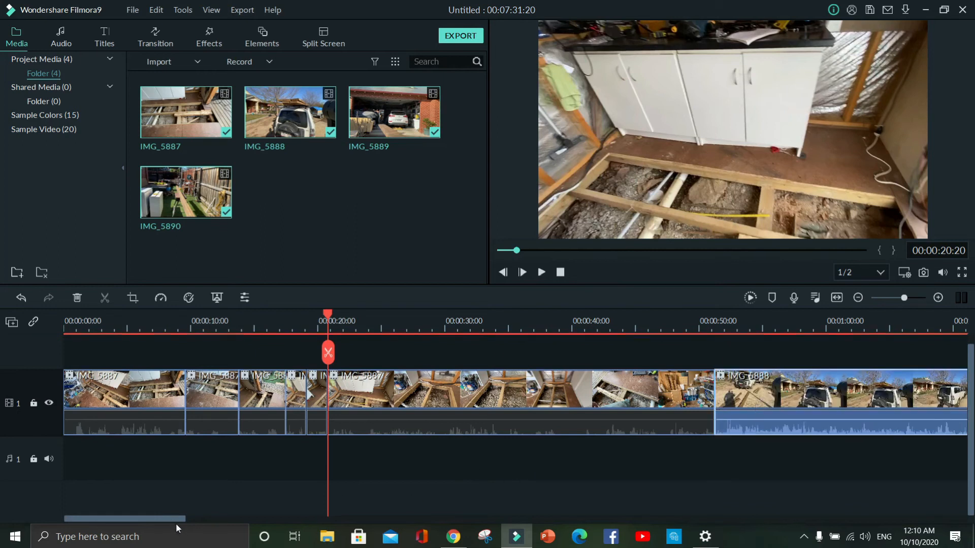
Ripple delete the gap between the IMG_5888 and IMG_5889 clips.
drag(169, 519, 273, 518)
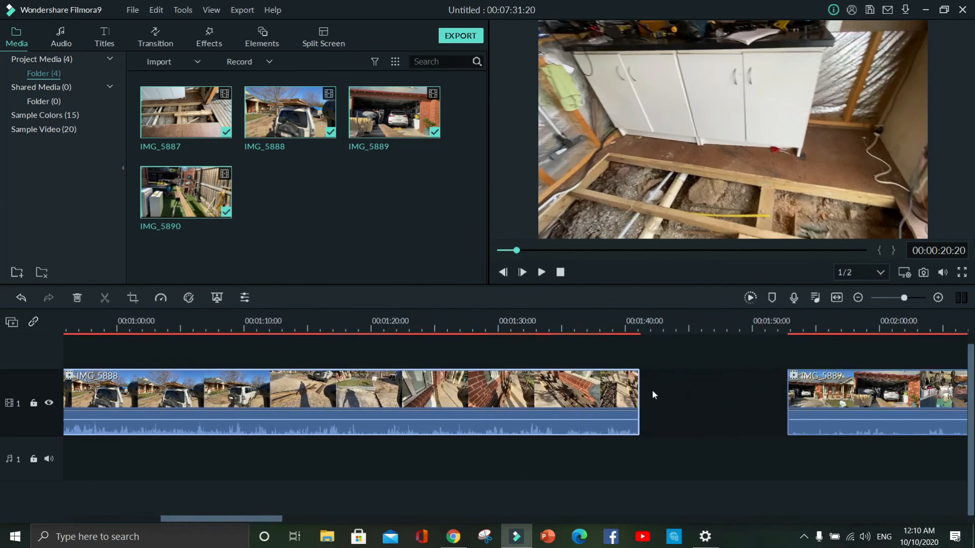
click(724, 389)
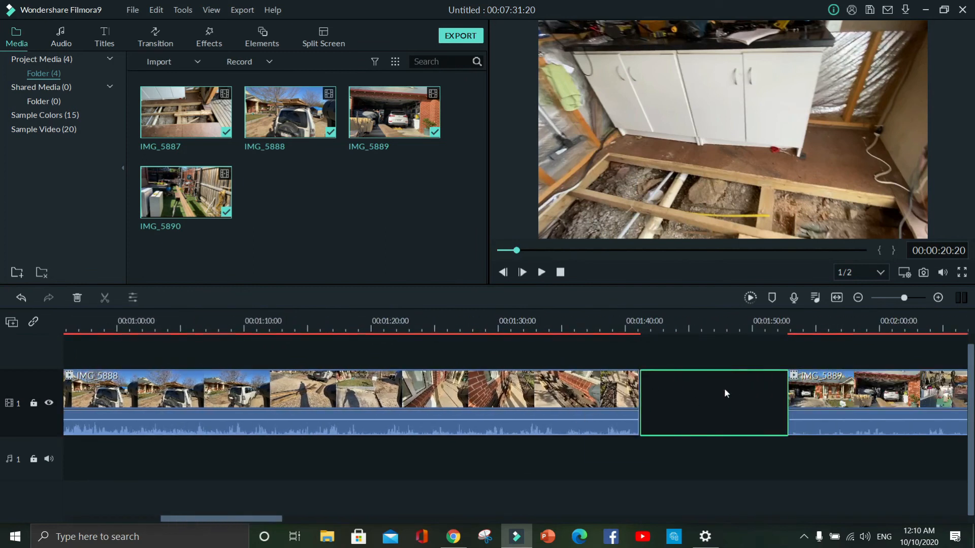
right_click(724, 388)
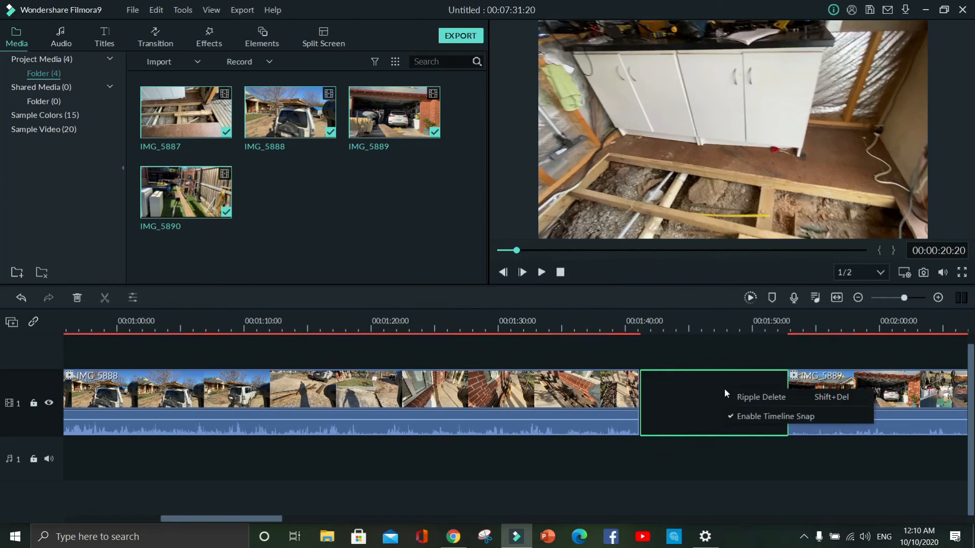
click(752, 397)
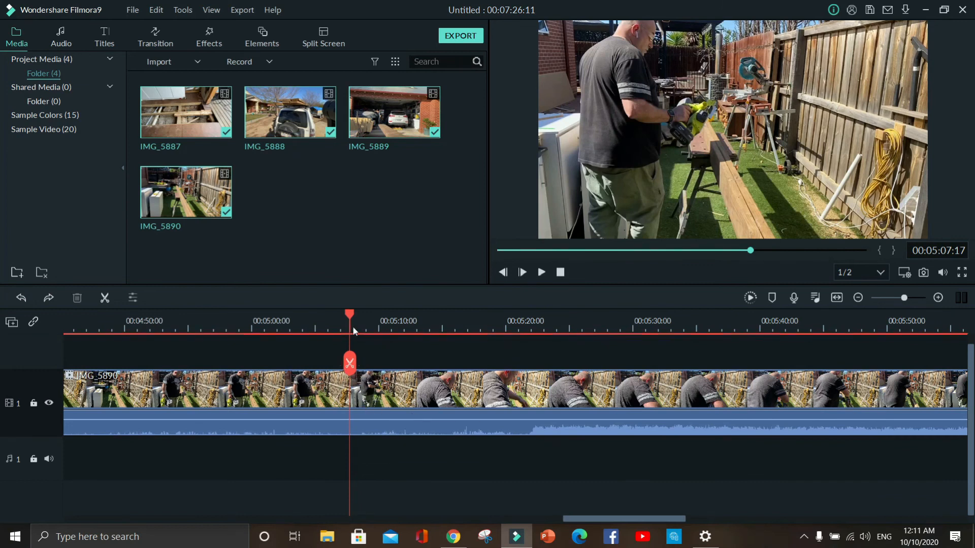
Split the IMG_5890 clip at 00:05:07:17 and 00:05:20:04.
click(350, 363)
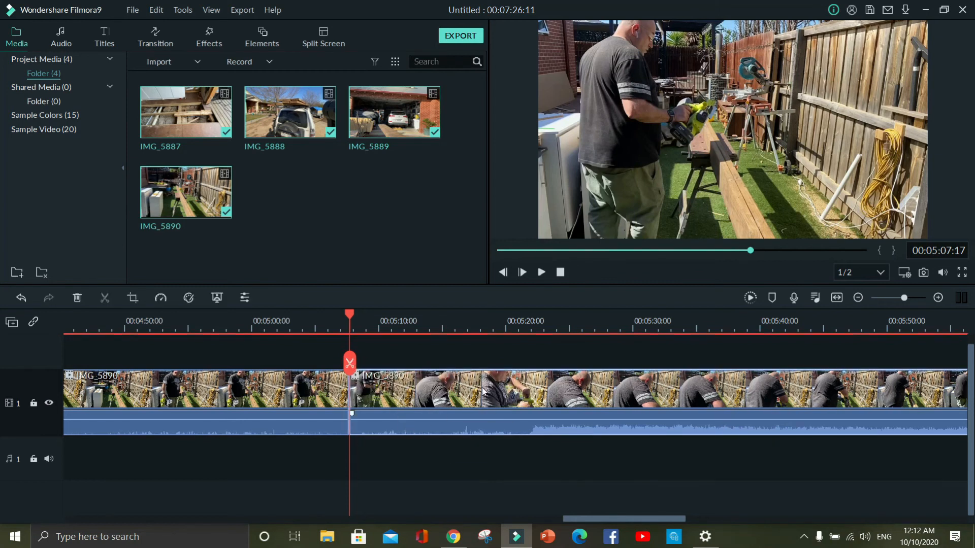
click(509, 326)
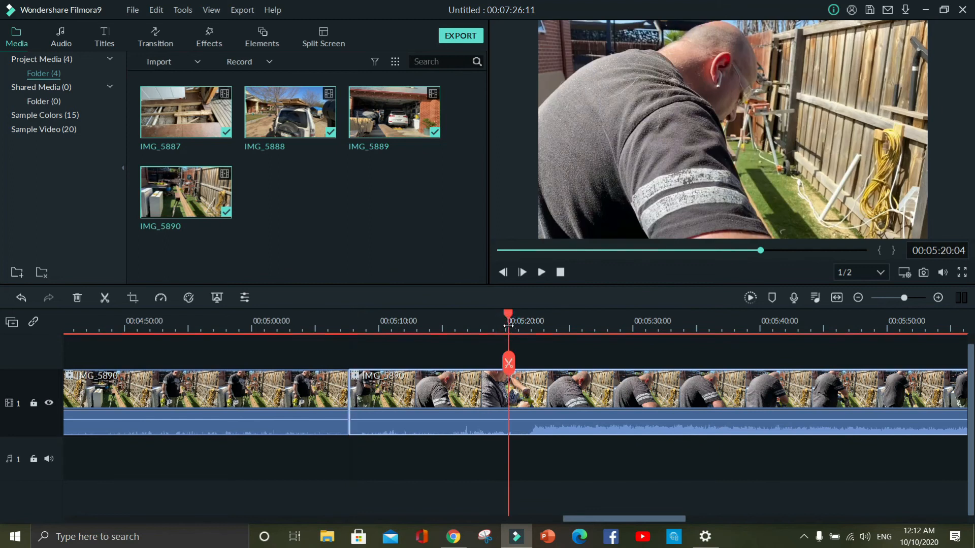
click(508, 363)
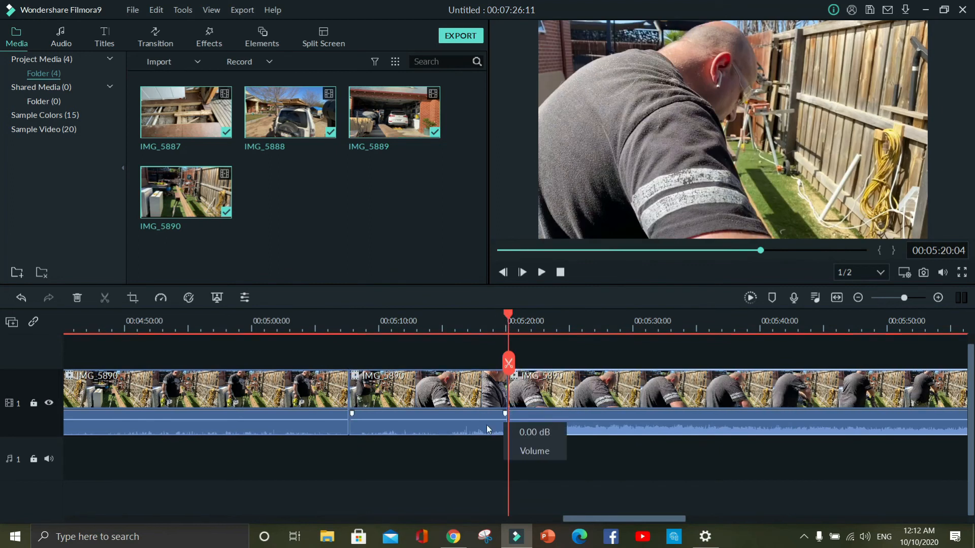
Delete the IMG_5890 segment between the two cuts, and undo the deletion.
right_click(430, 392)
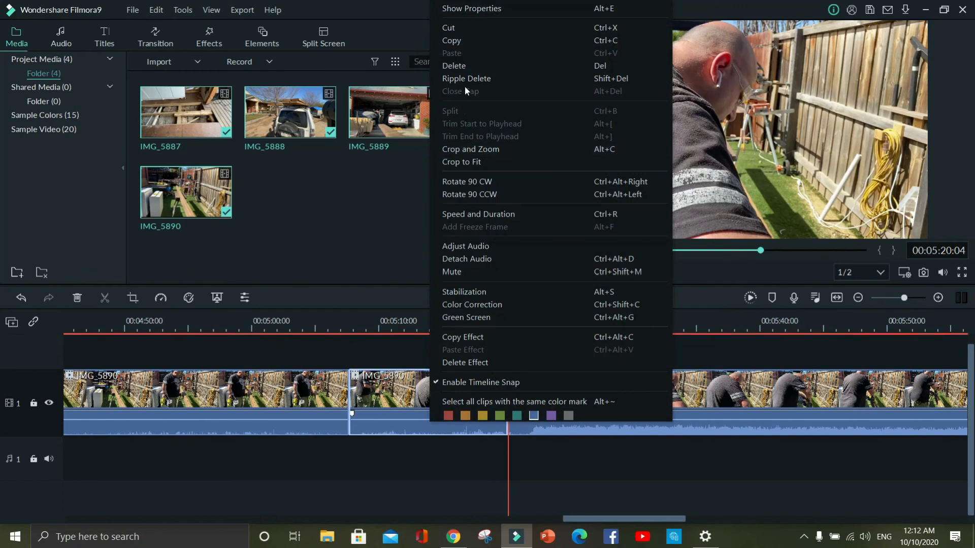
click(465, 66)
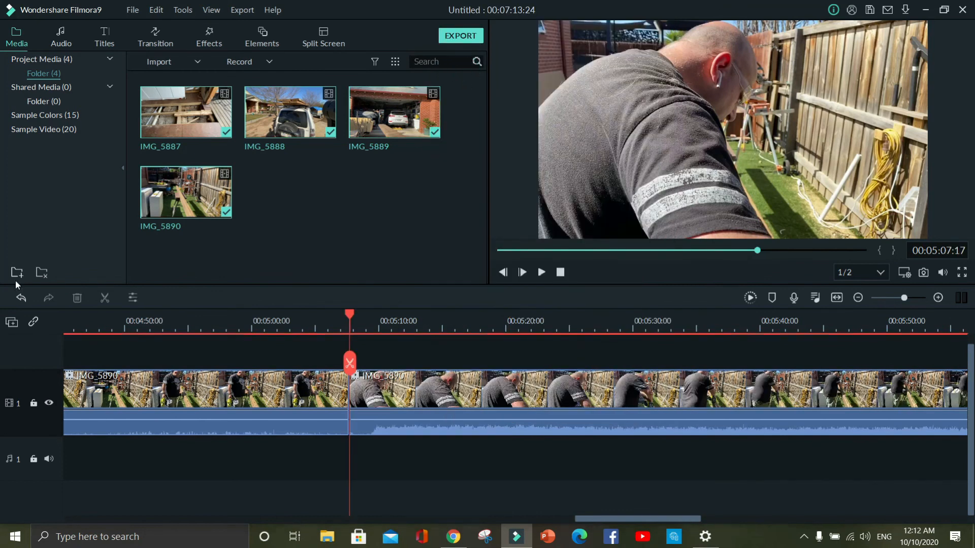
click(22, 298)
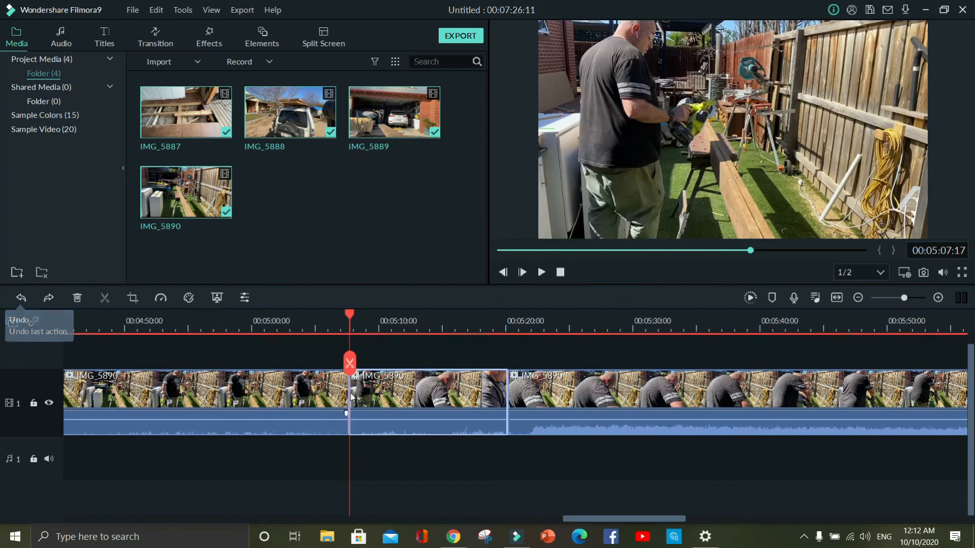
right_click(402, 397)
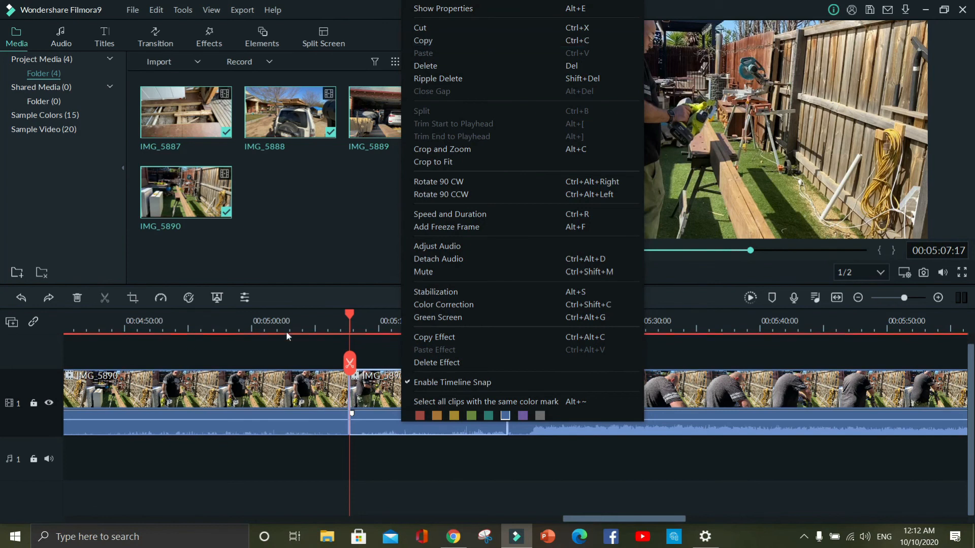
click(297, 352)
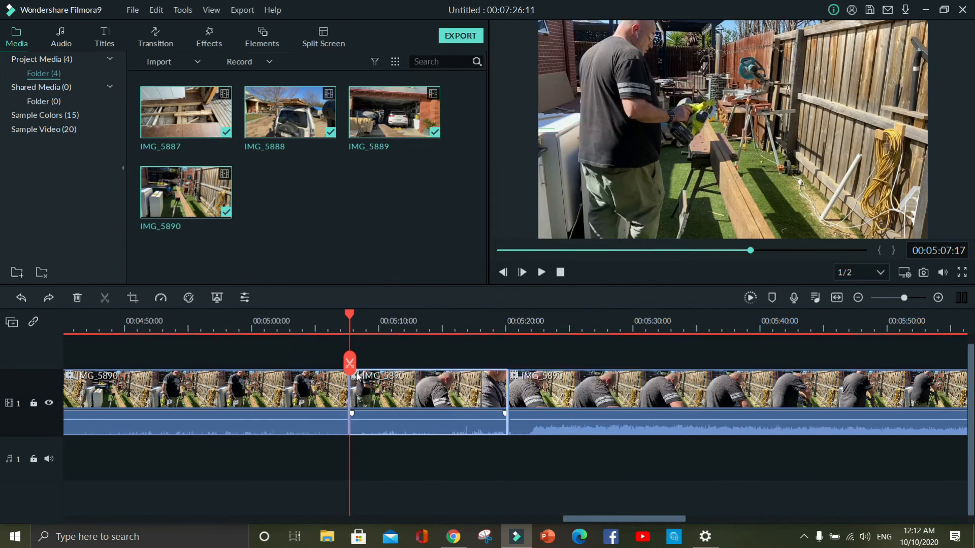